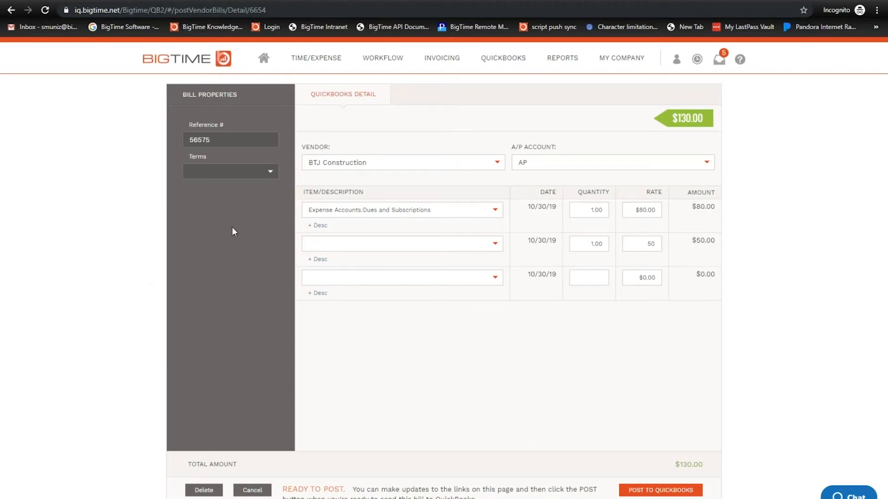
Start a QuickBooks data import and choose to import the expense history
click(483, 69)
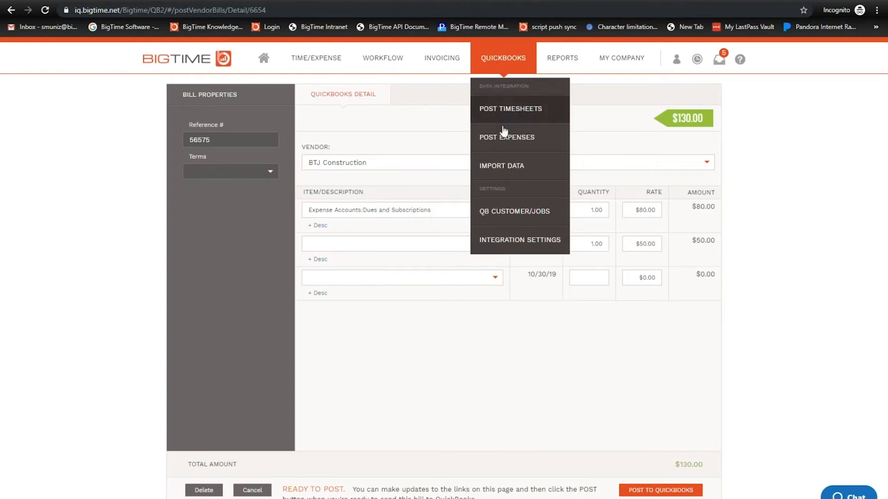
click(474, 168)
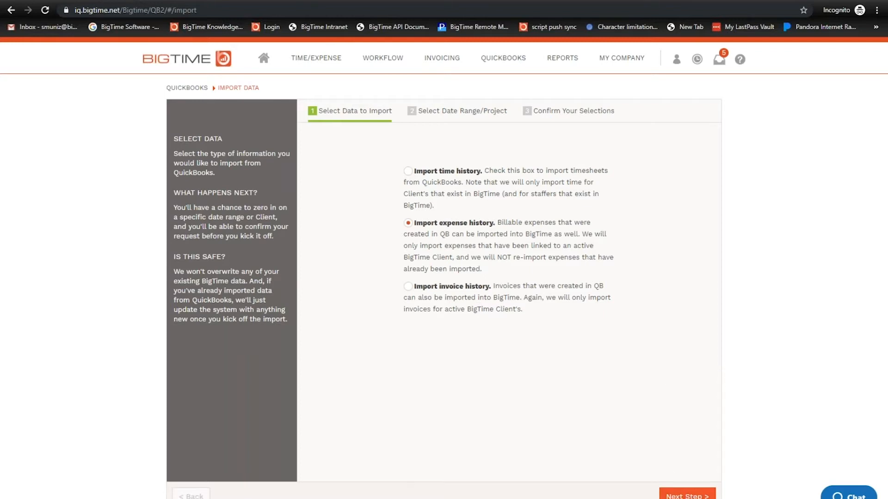
click(687, 496)
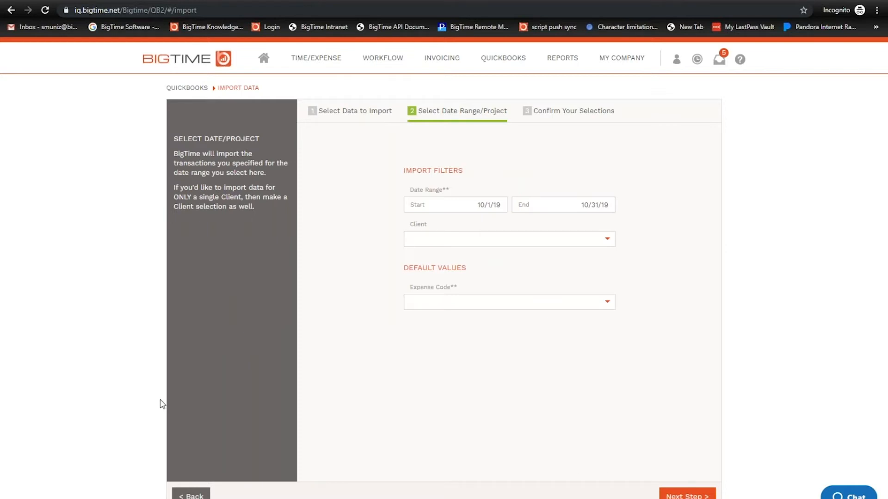
Limit the import to the client Simmons CPA
click(606, 241)
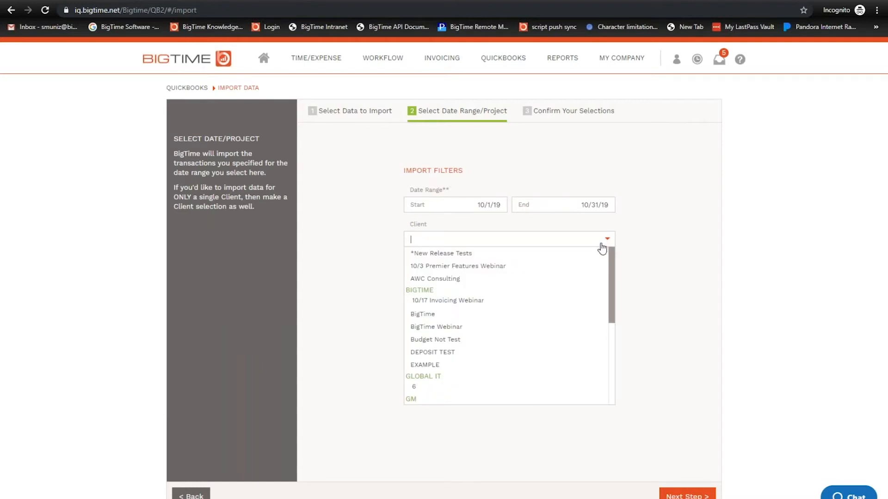
click(701, 272)
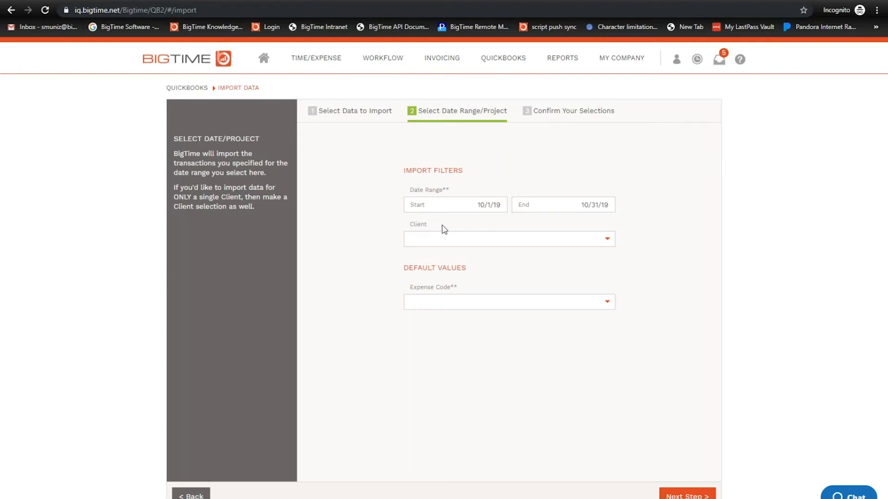
click(606, 240)
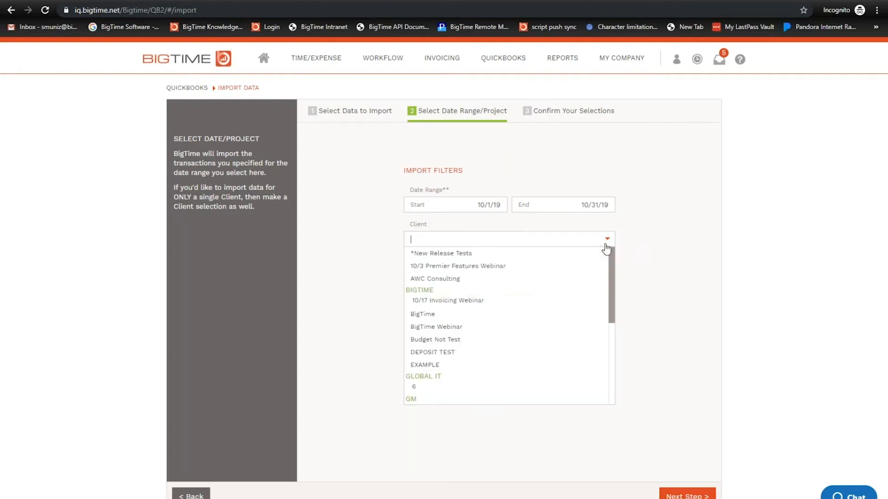
scroll(468, 379, down, 5)
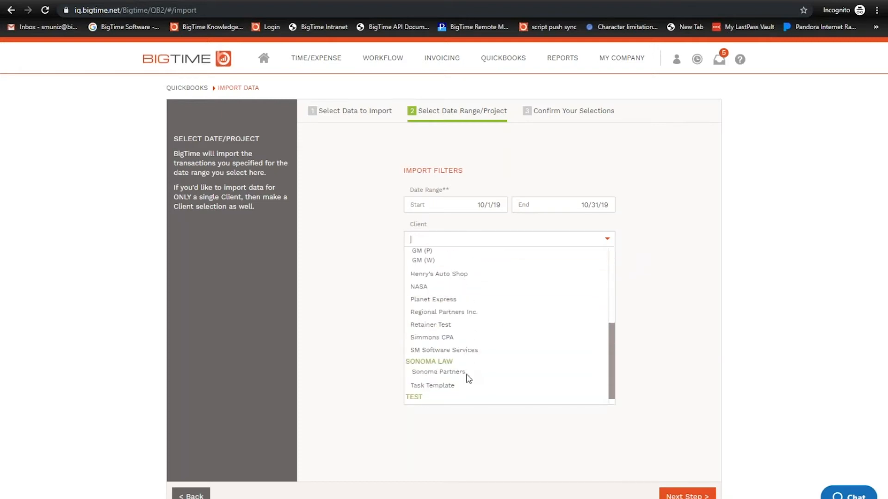
click(472, 338)
drag(475, 204, 525, 210)
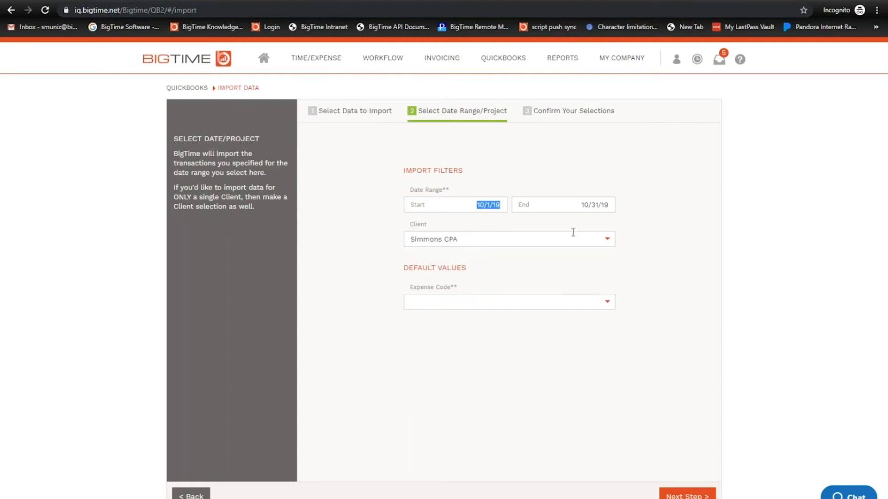
click(559, 227)
Set the default expense code to Fees:Other and try to import the client's October 2019 expenses
click(606, 303)
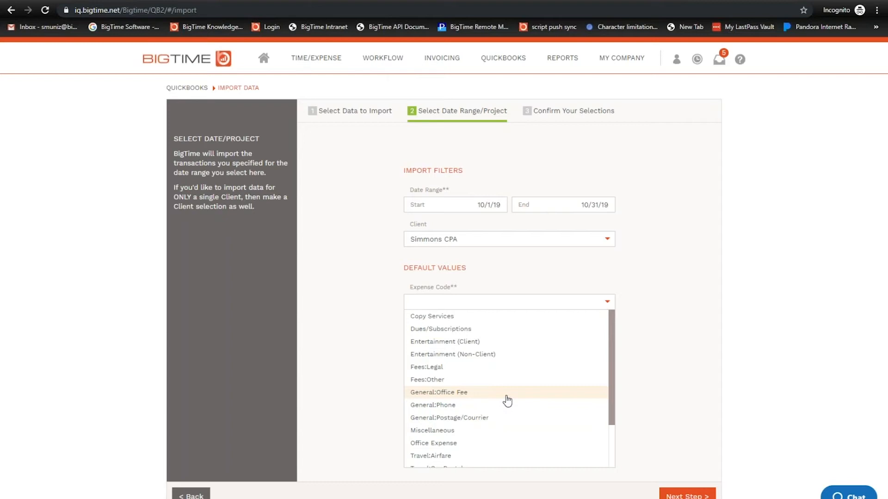
click(431, 380)
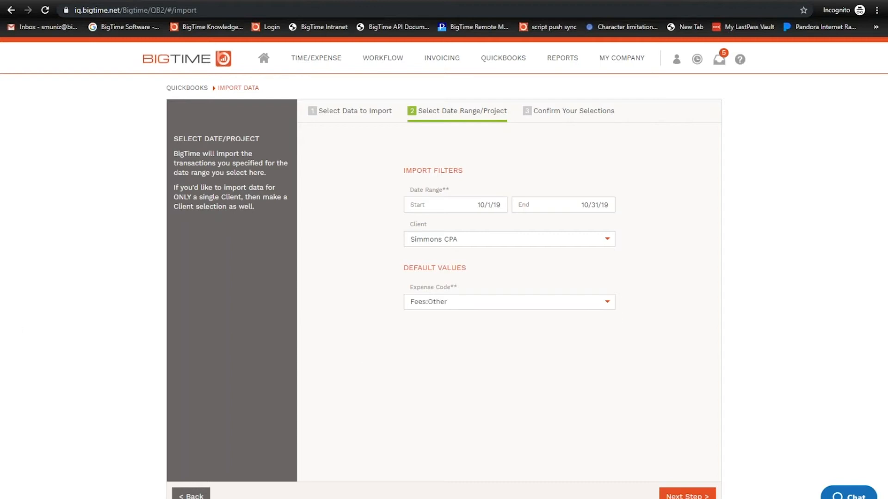
click(679, 497)
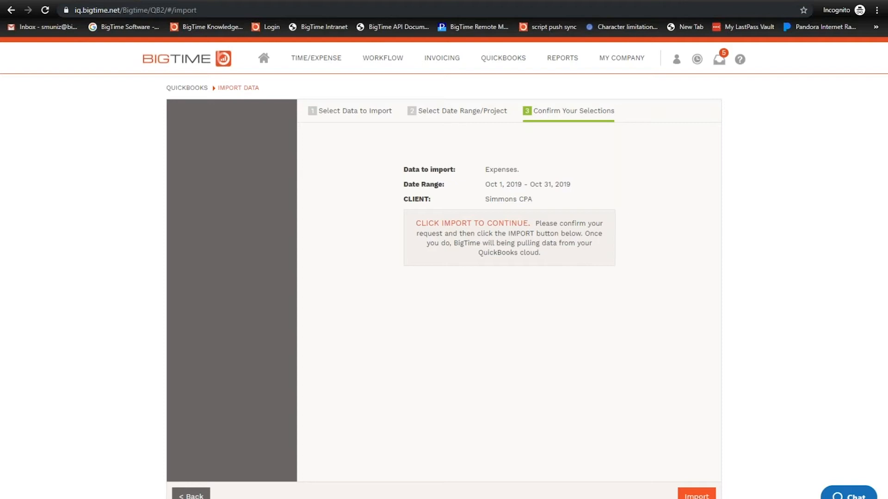
click(696, 495)
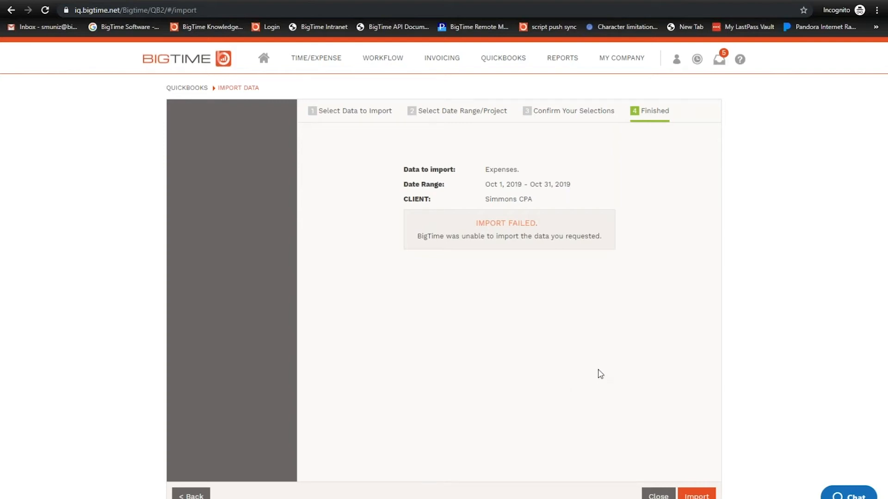
Return to the import filters and clear the client selection so expenses for every client are included
click(196, 494)
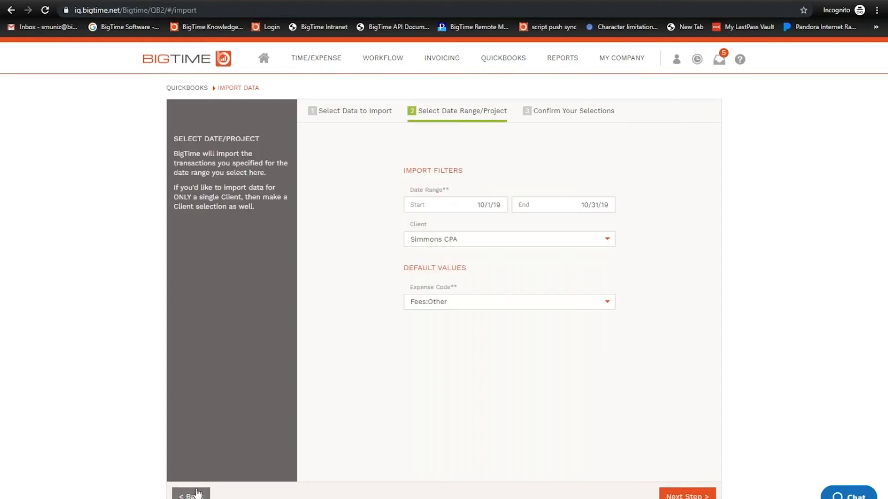
click(607, 243)
scroll(553, 276, up, 10)
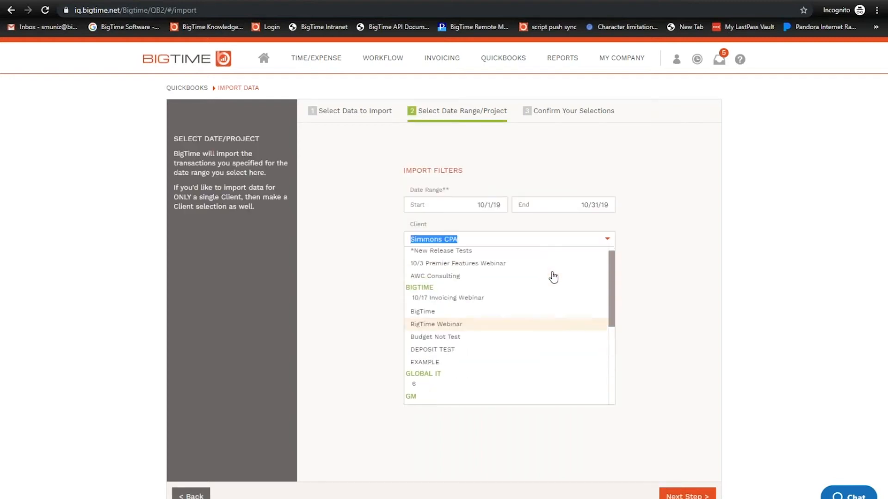
click(519, 240)
drag(520, 240, 402, 252)
key(BackSpace)
click(507, 240)
click(669, 313)
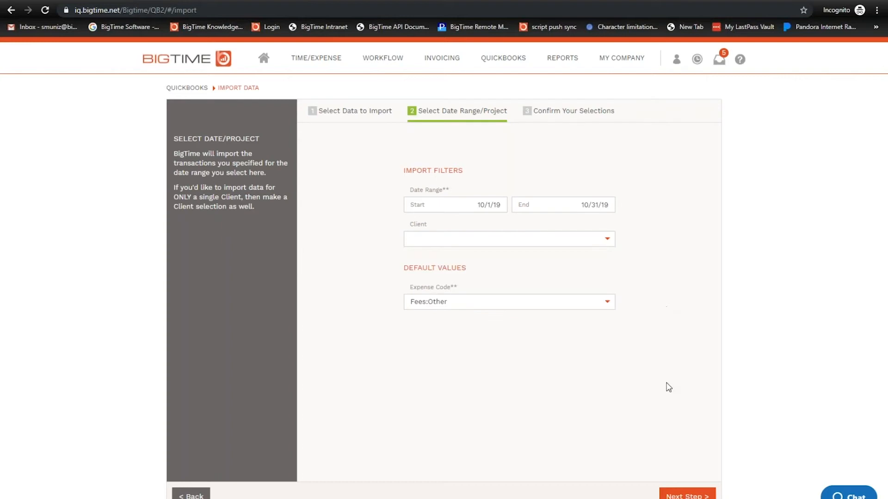
Run the expense import for 10/1/19 to 10/31/19 again and read the import result message
click(673, 494)
click(676, 494)
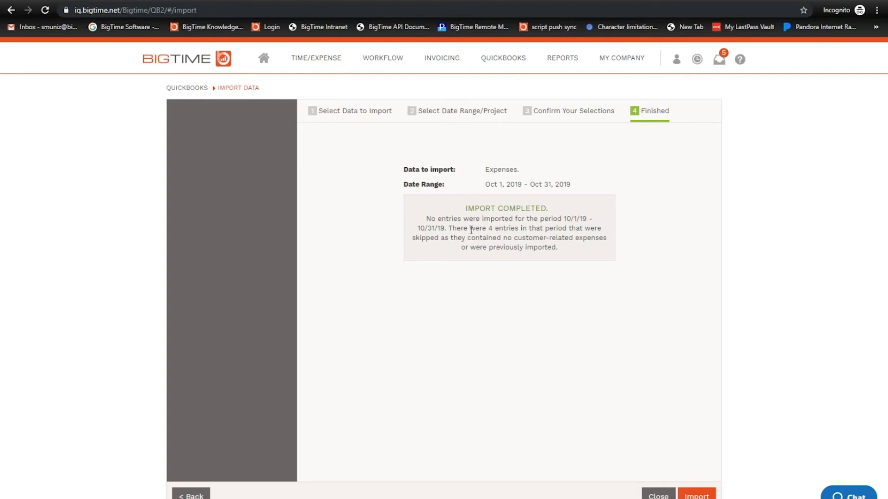
drag(448, 228, 572, 252)
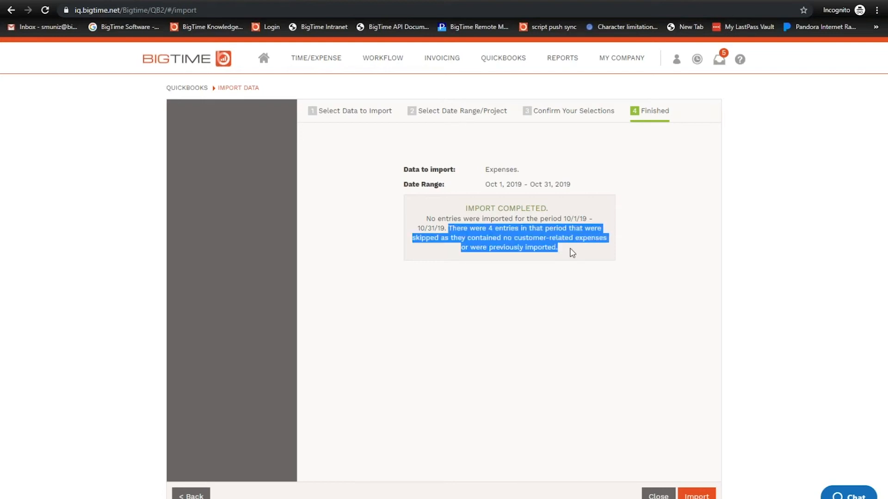
click(407, 259)
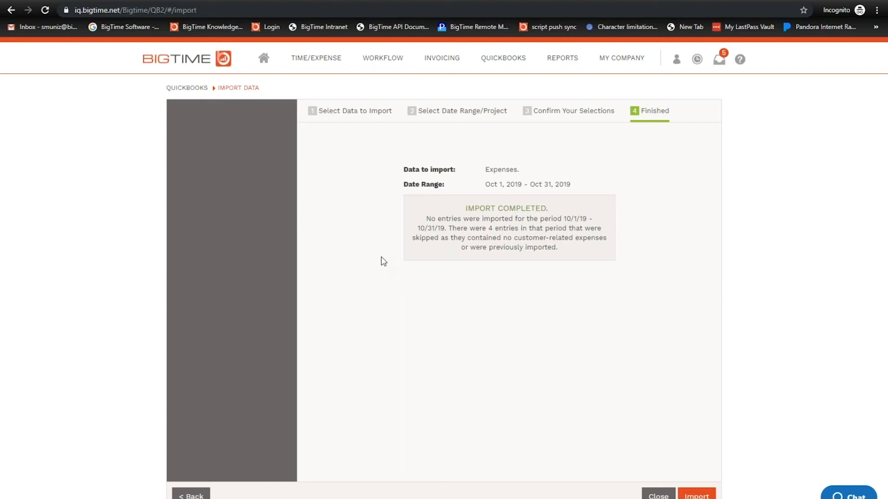
Open the QuickBooks expense posting page and view the vendor expenses within the date range
mouse_move(497, 59)
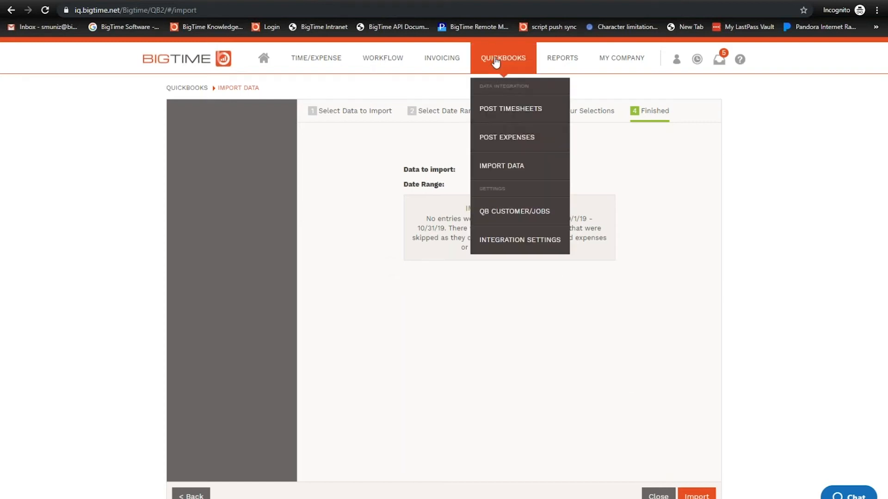
click(511, 141)
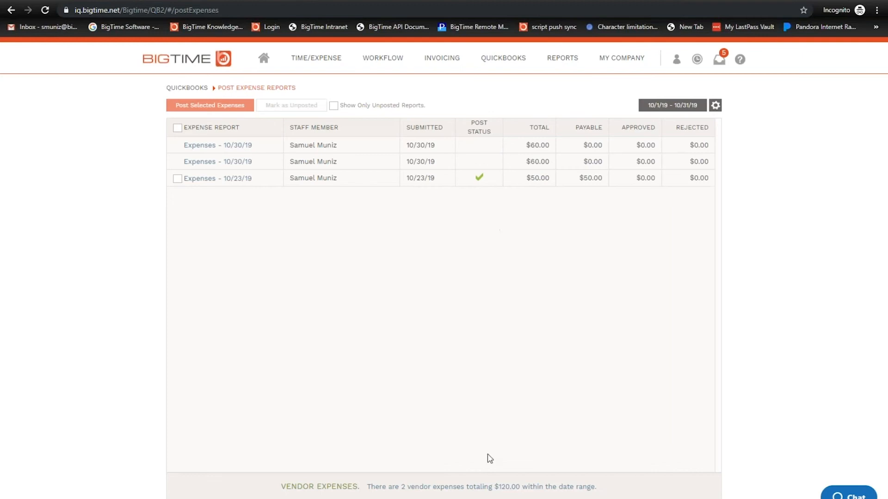
click(483, 488)
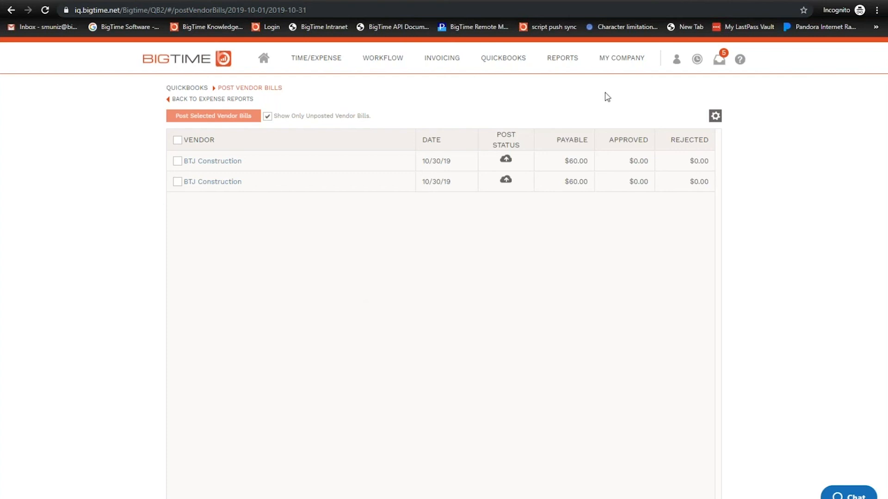
Open the company's expense code settings and view the details of the Dues/Subscriptions code
mouse_move(622, 58)
click(620, 239)
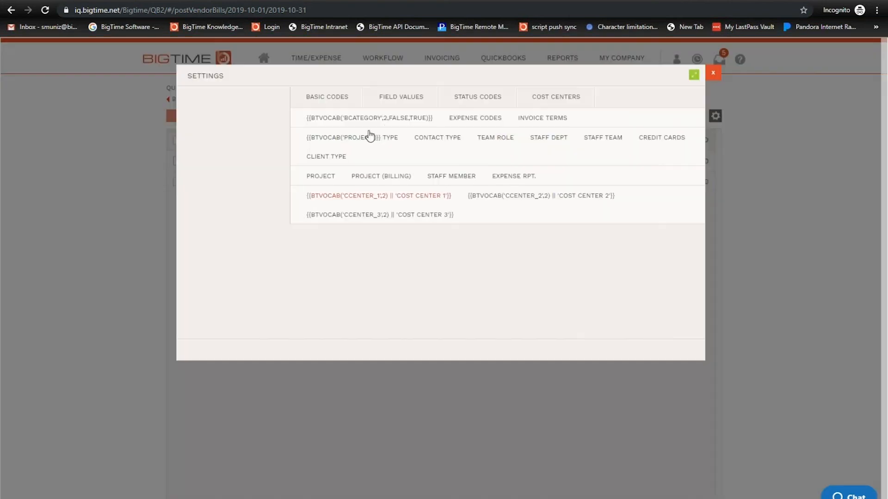
click(388, 118)
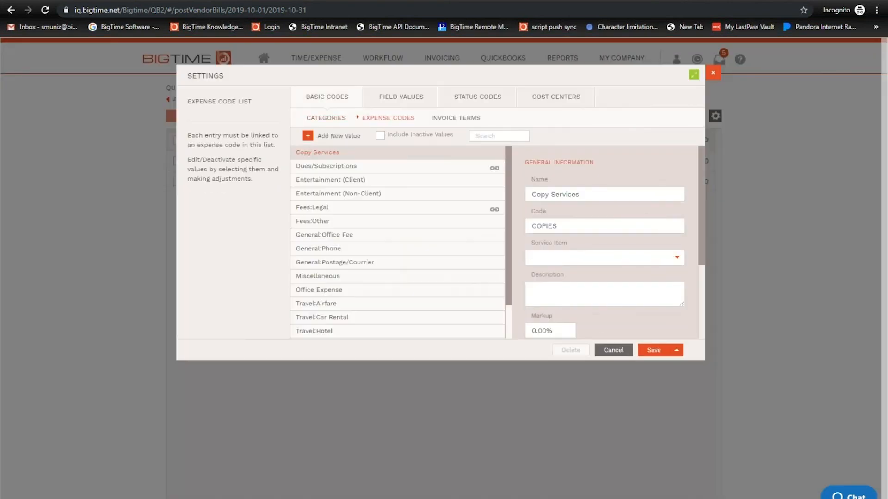
click(396, 167)
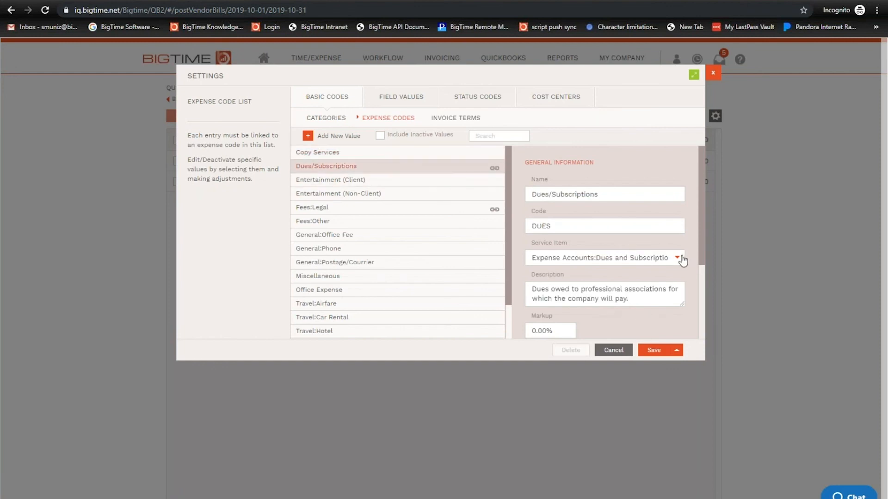